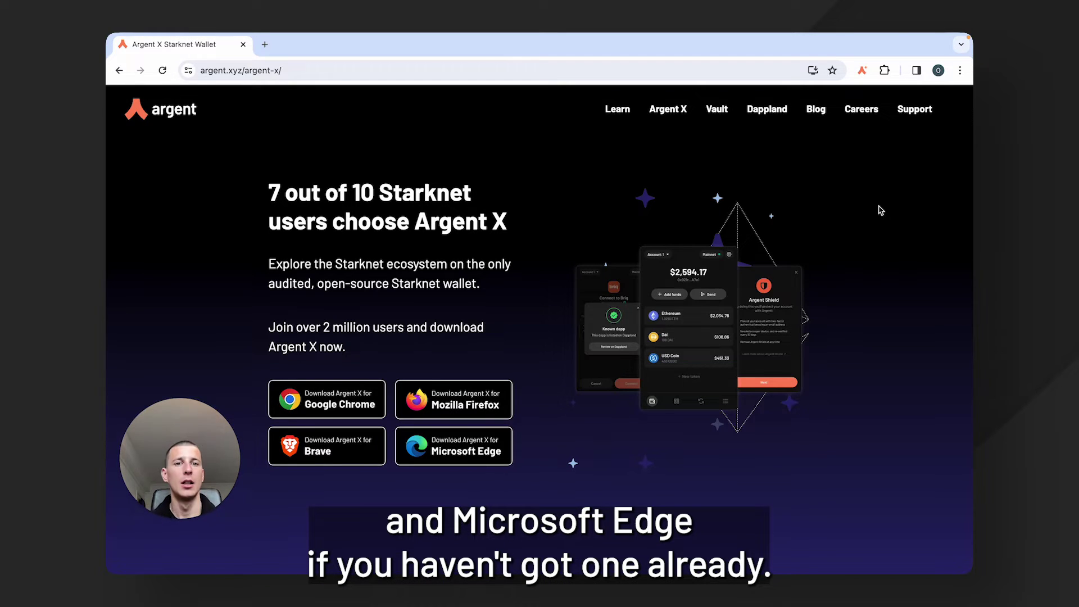
Unlock Argent X with the wallet password and choose Add funds from an exchange.
{"action": "left_click", "coordinate": [863, 71]}
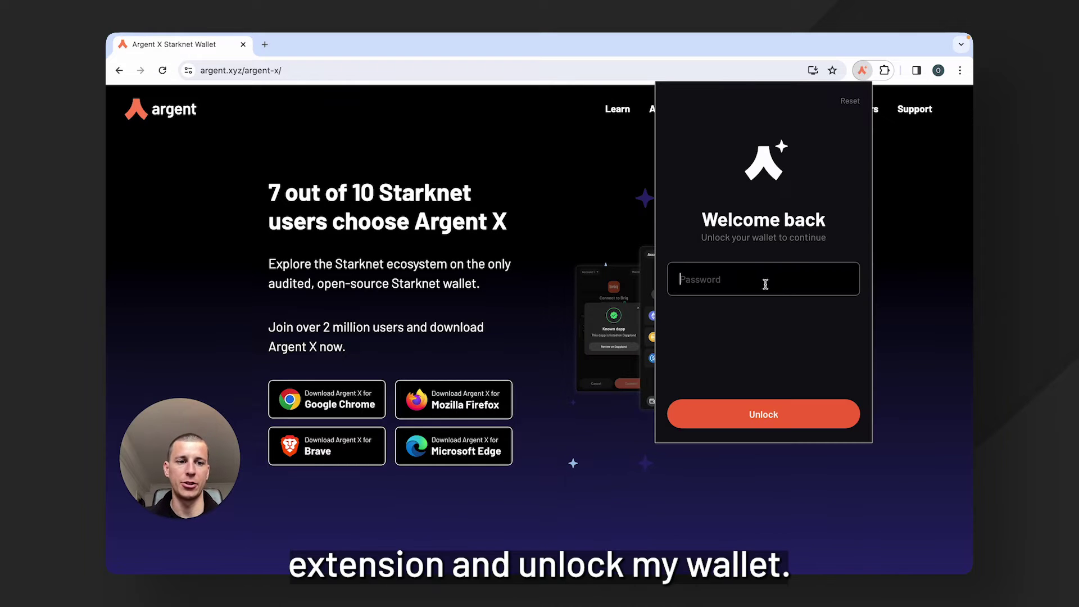
{"action": "type", "text": "•••"}
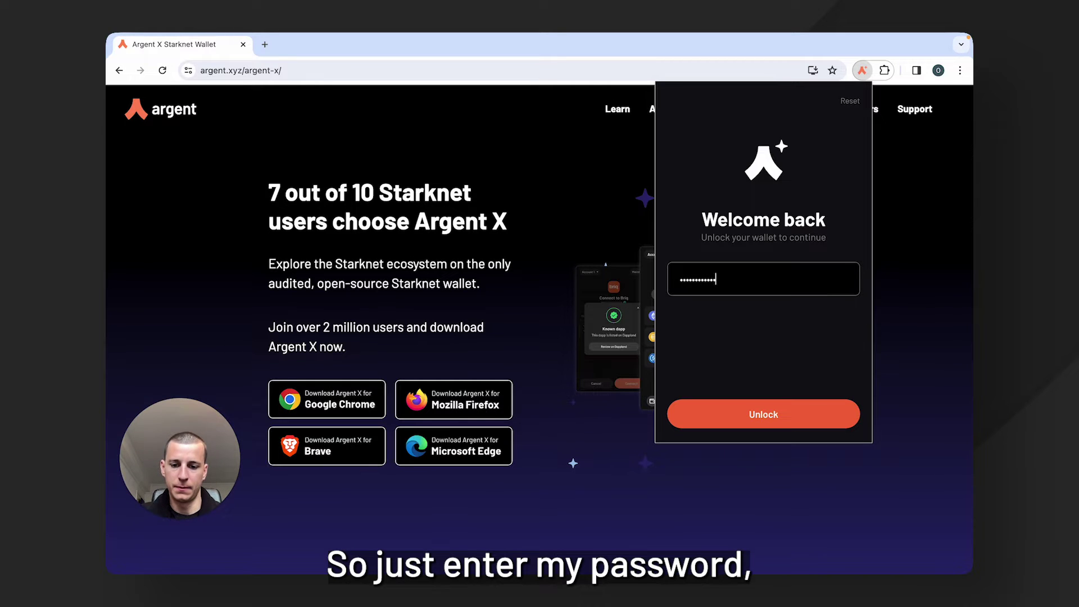
{"action": "key", "text": "Return"}
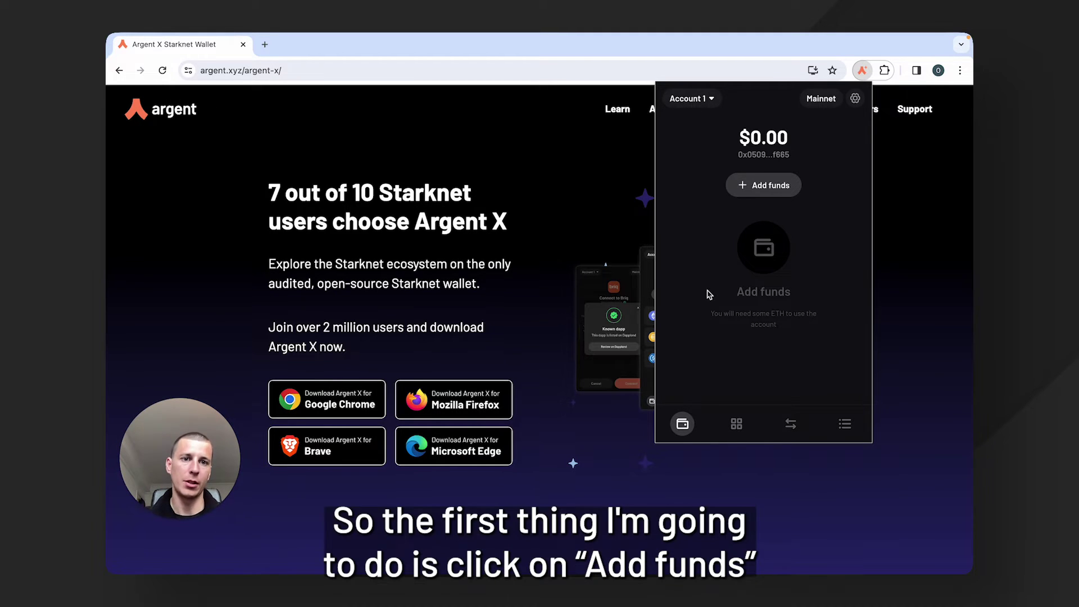
{"action": "left_click", "coordinate": [748, 187]}
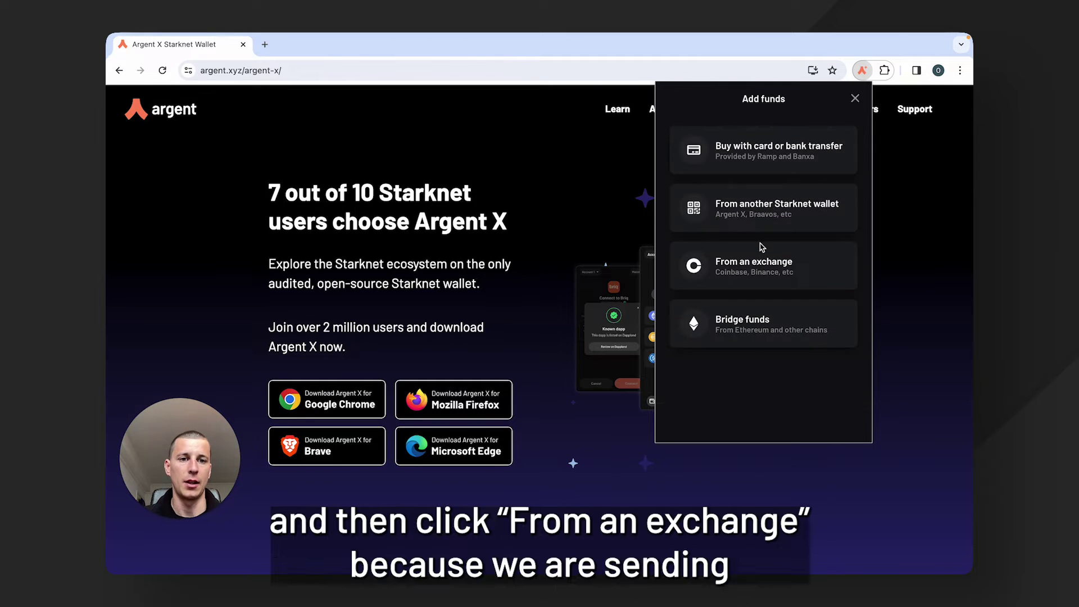
{"action": "left_click", "coordinate": [747, 278]}
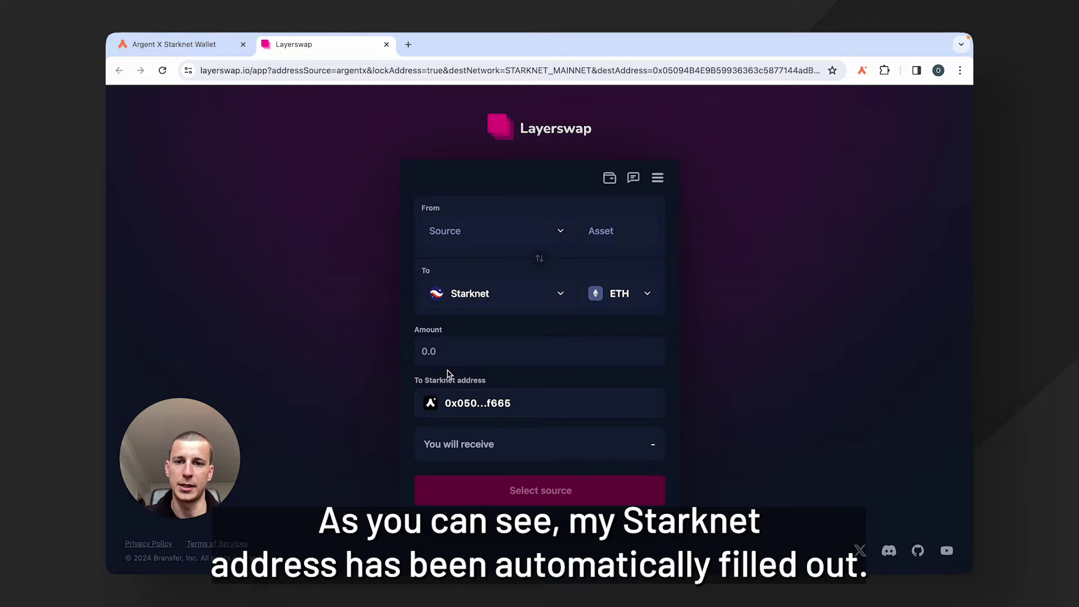
Pick Binance from the Swap from list as the Layerswap source.
{"action": "left_click", "coordinate": [555, 234]}
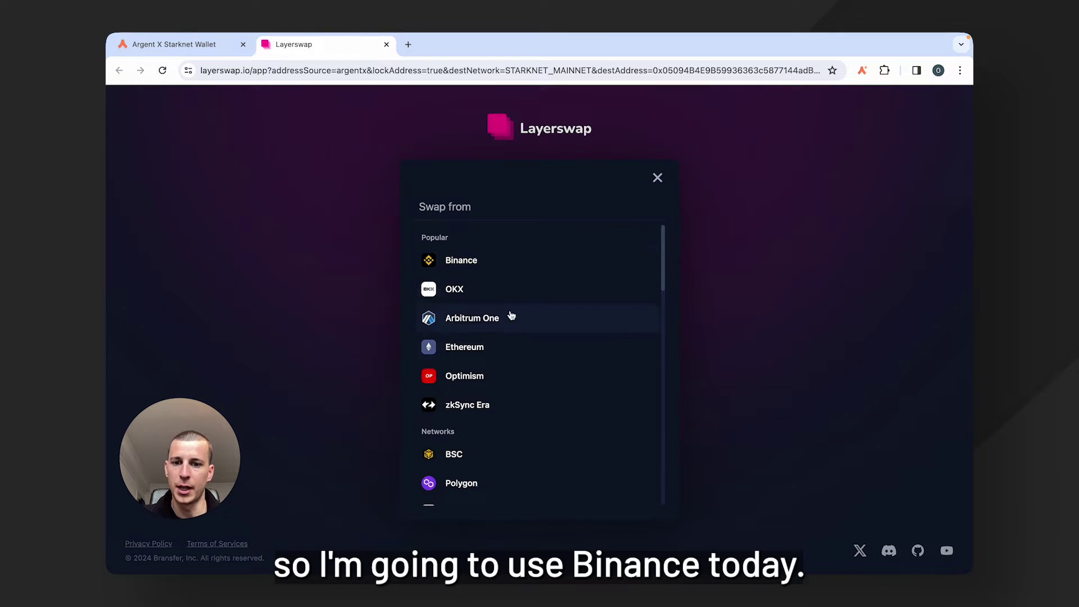
{"action": "scroll", "coordinate": [516, 329], "scroll_direction": "down", "scroll_amount": 10}
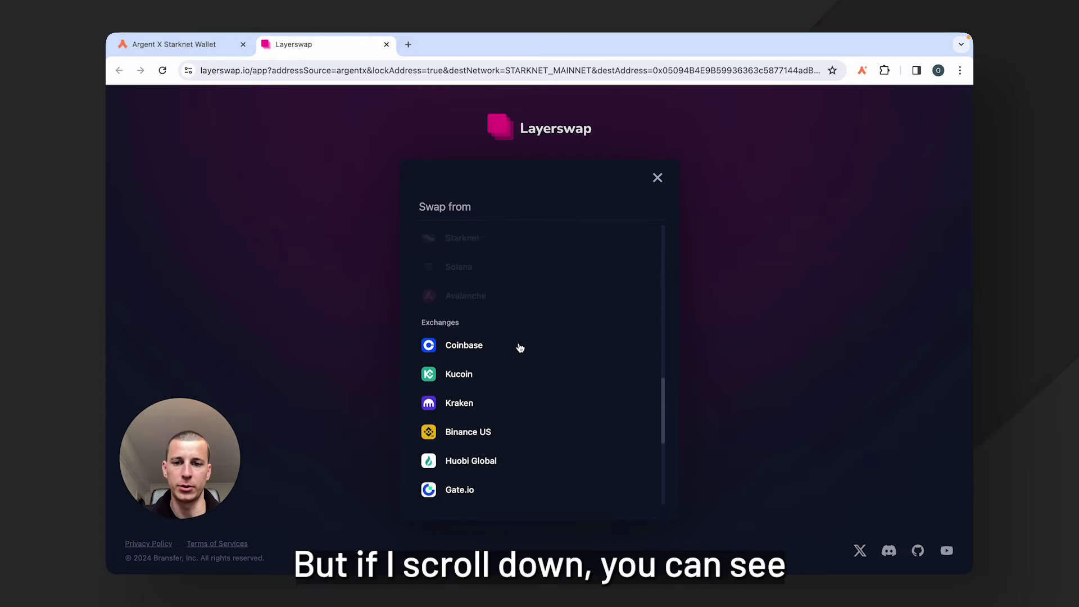
{"action": "scroll", "coordinate": [520, 348], "scroll_direction": "down", "scroll_amount": 3}
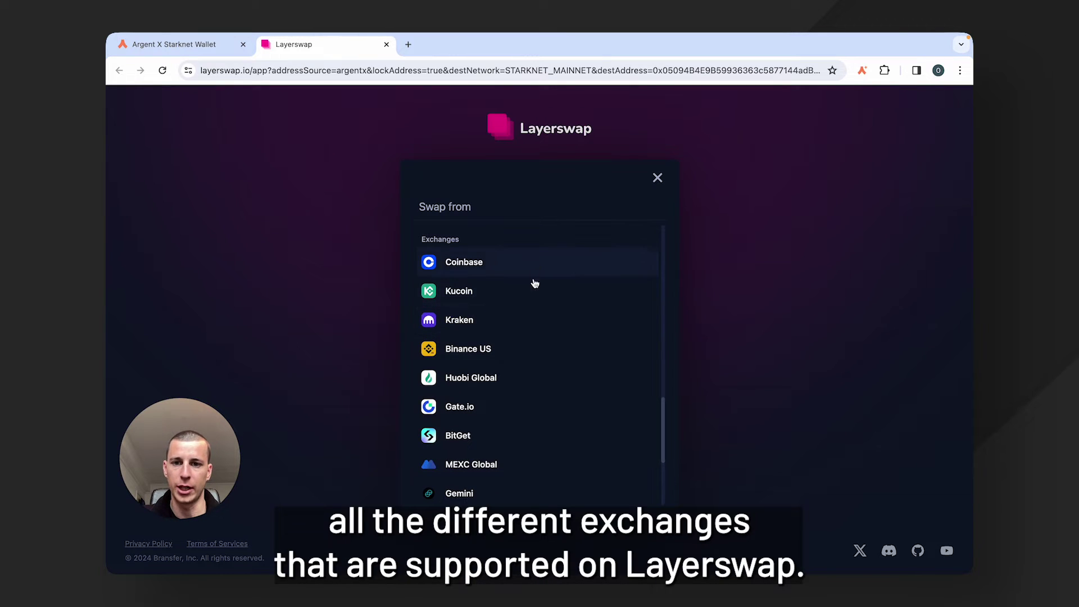
{"action": "scroll", "coordinate": [528, 346], "scroll_direction": "down", "scroll_amount": 5}
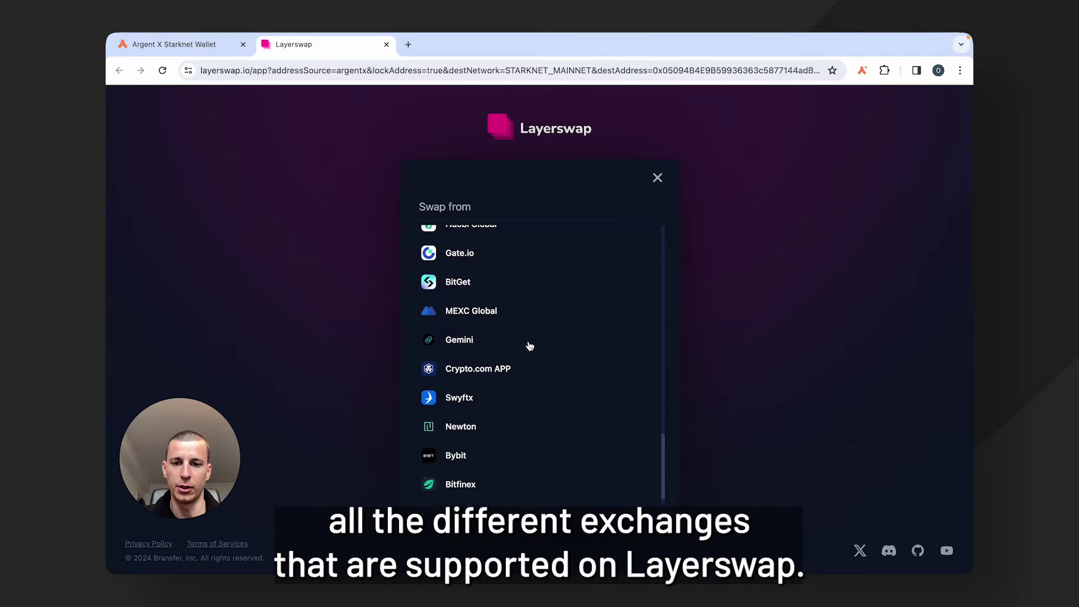
{"action": "scroll", "coordinate": [544, 308], "scroll_direction": "up", "scroll_amount": 5}
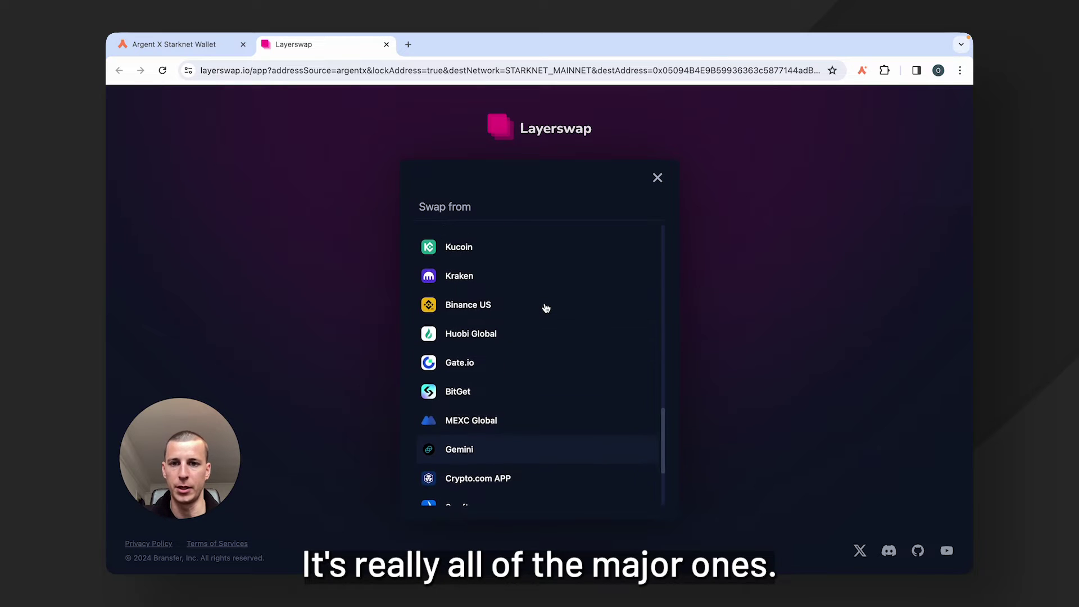
{"action": "scroll", "coordinate": [544, 307], "scroll_direction": "up", "scroll_amount": 3}
{"action": "left_click", "coordinate": [480, 260]}
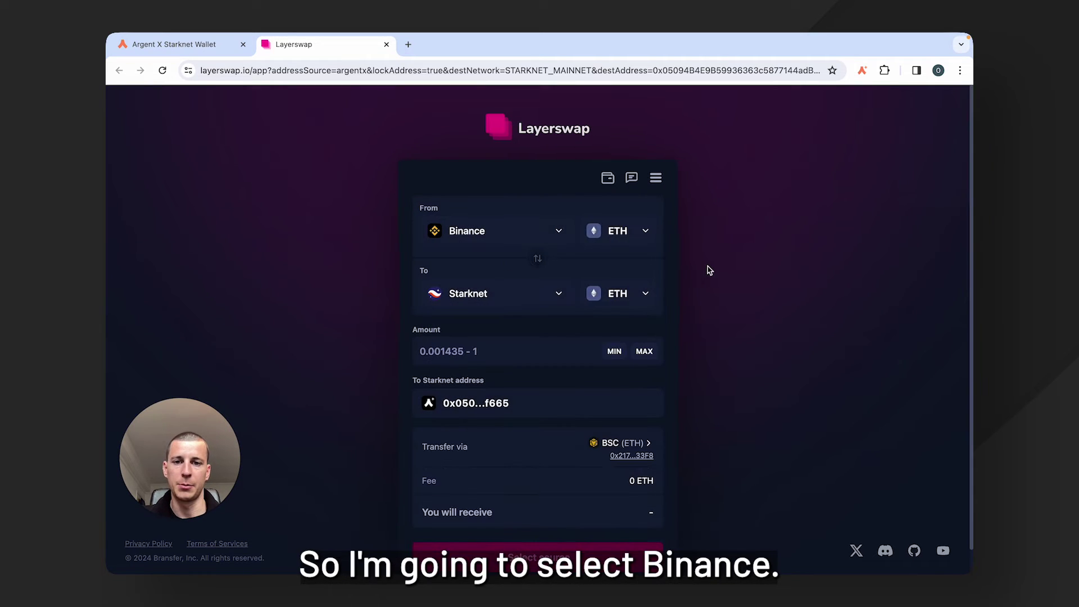
Enter 0.01 ETH as the amount and review the 0.000939 ETH fee and 0.009061 ETH received.
{"action": "scroll", "coordinate": [710, 270], "scroll_direction": "down", "scroll_amount": 1}
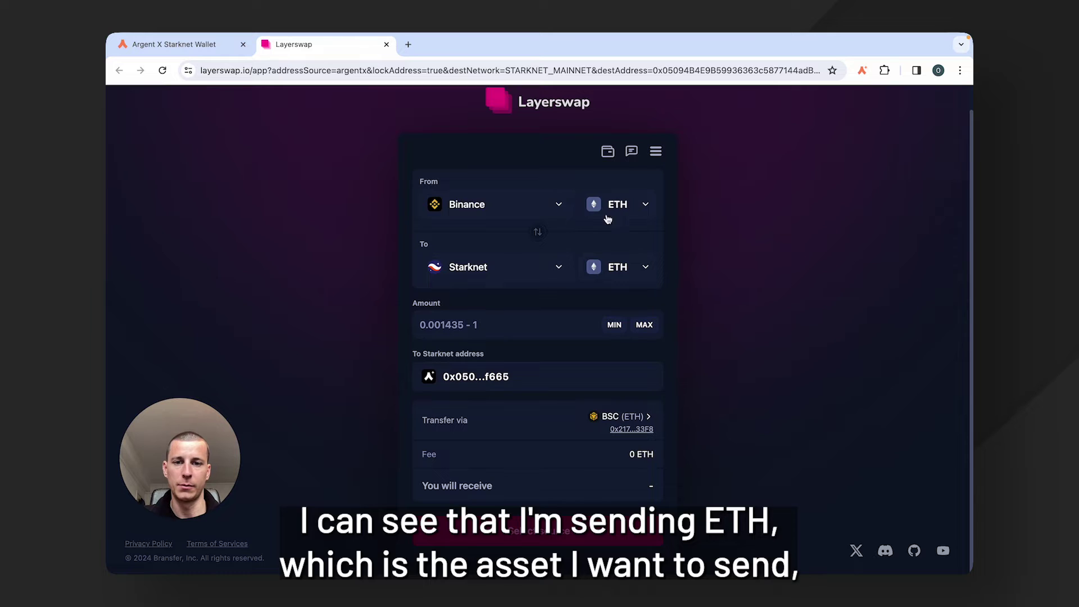
{"action": "left_click", "coordinate": [493, 319]}
{"action": "type", "text": "0.01"}
{"action": "scroll", "coordinate": [616, 416], "scroll_direction": "down", "scroll_amount": 1}
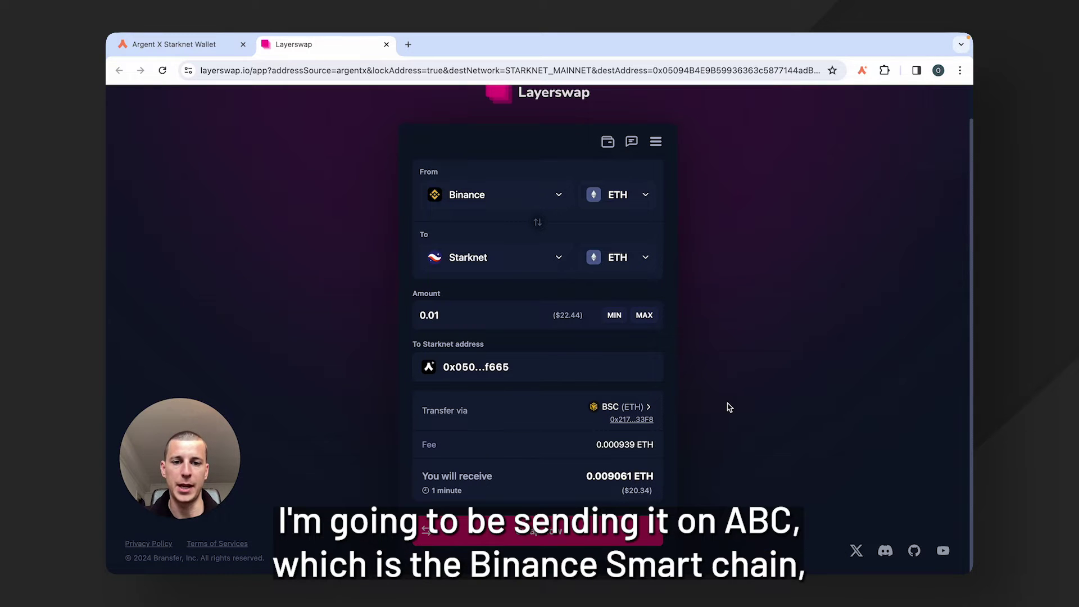
{"action": "scroll", "coordinate": [729, 406], "scroll_direction": "down", "scroll_amount": 1}
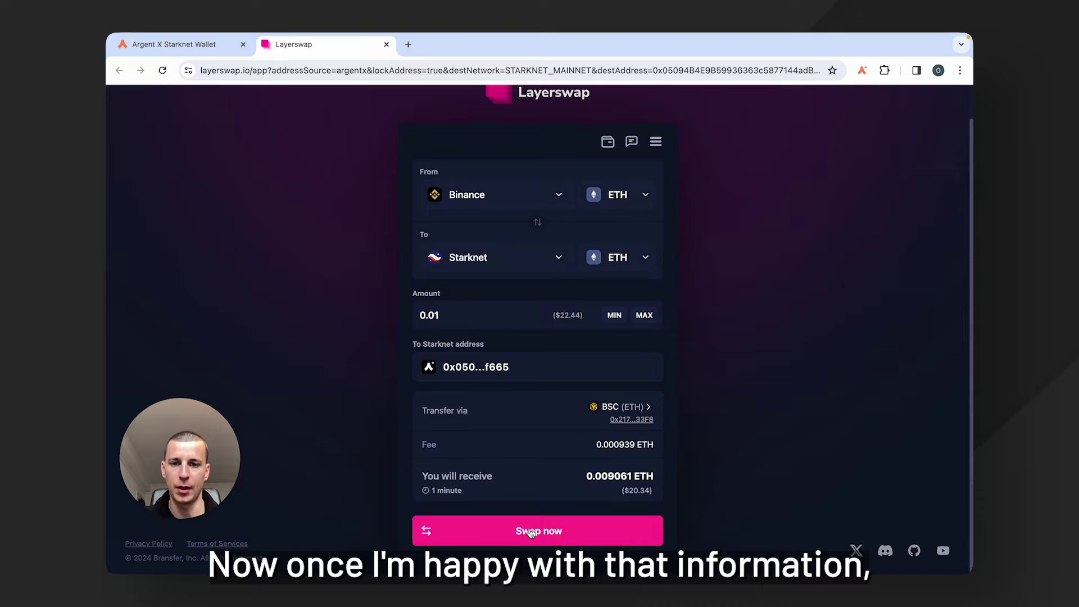
Create the Layerswap swap and acknowledge the manual transfer note to show the BSC deposit address.
{"action": "left_click", "coordinate": [530, 532]}
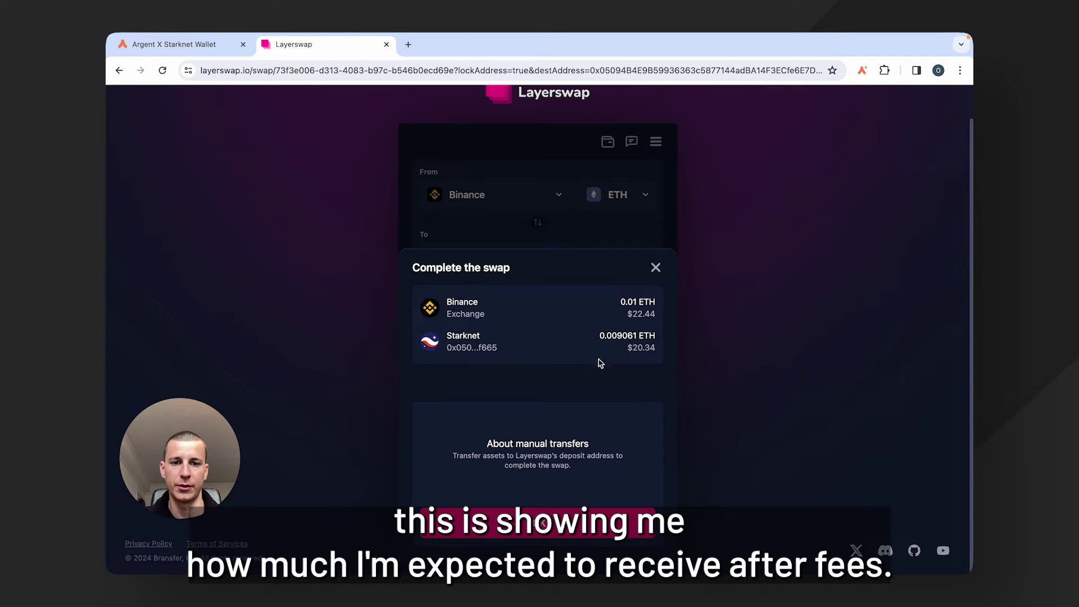
{"action": "left_click", "coordinate": [540, 523]}
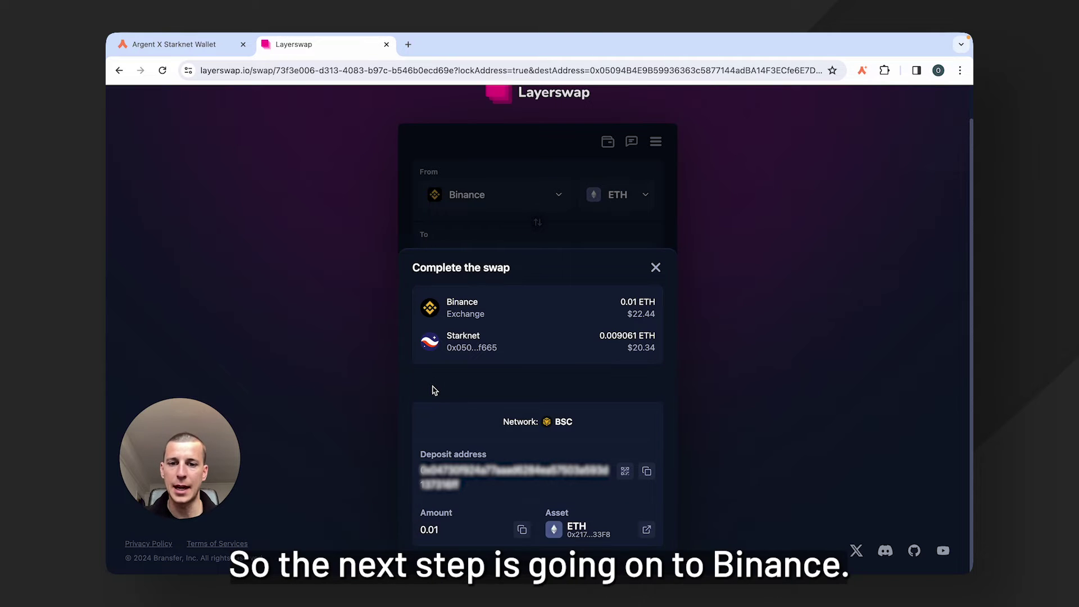
Load the Binance website in a new browser tab.
{"action": "left_click", "coordinate": [408, 44]}
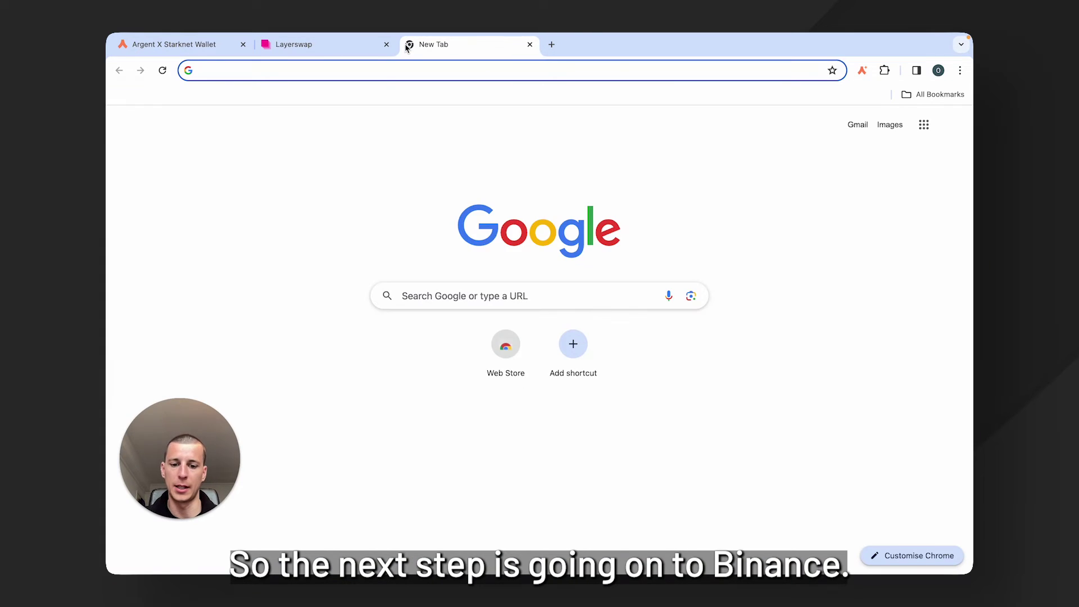
{"action": "type", "text": "binance"}
{"action": "key", "text": "Return"}
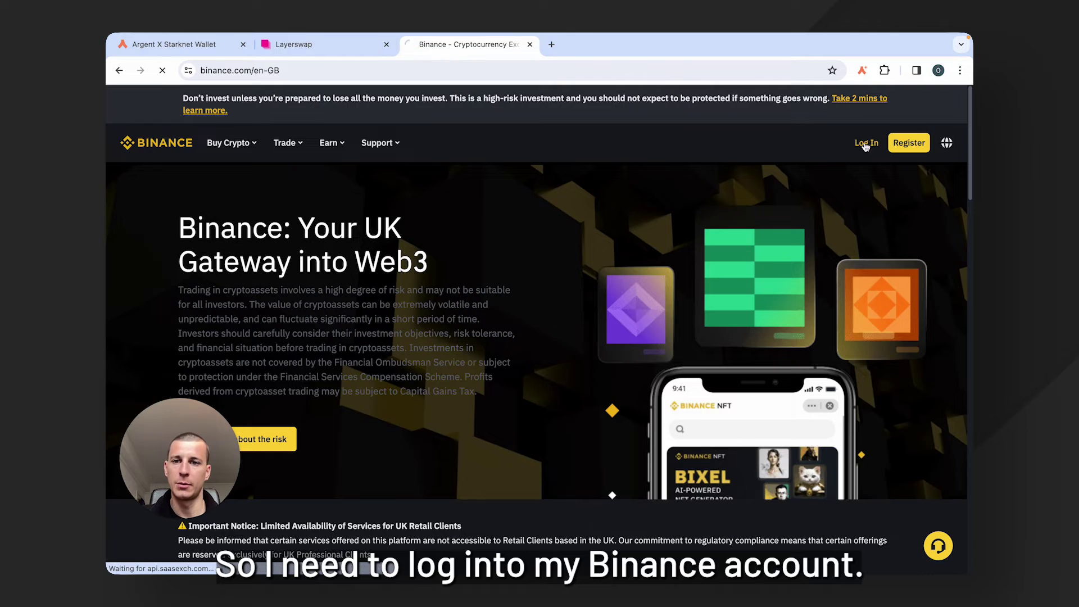
Log in with the account e-mail and verify the passkey using a phone or tablet.
{"action": "left_click", "coordinate": [864, 143]}
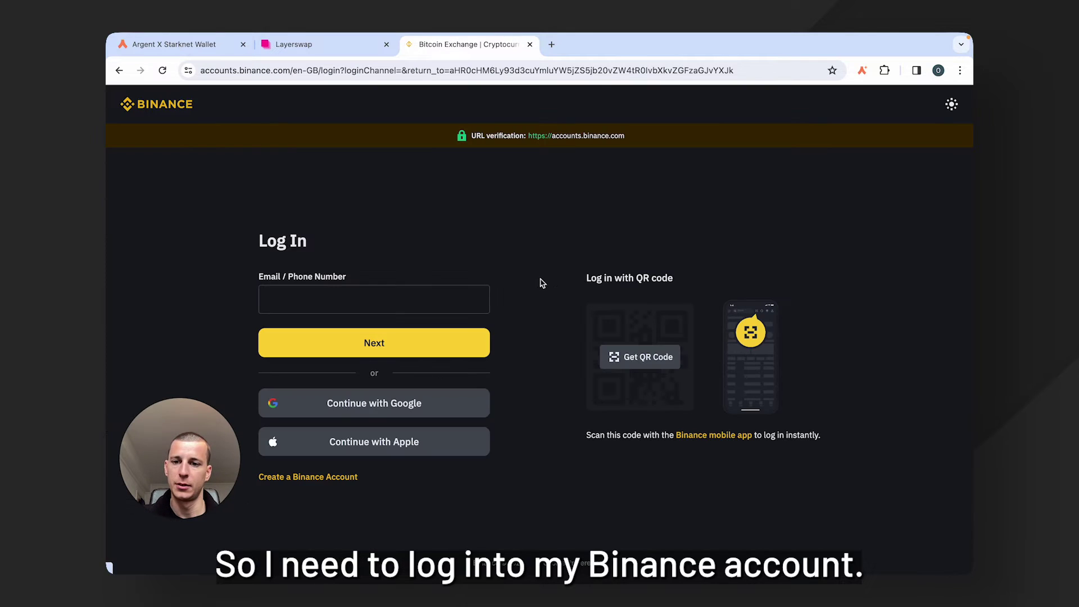
{"action": "left_click", "coordinate": [366, 303]}
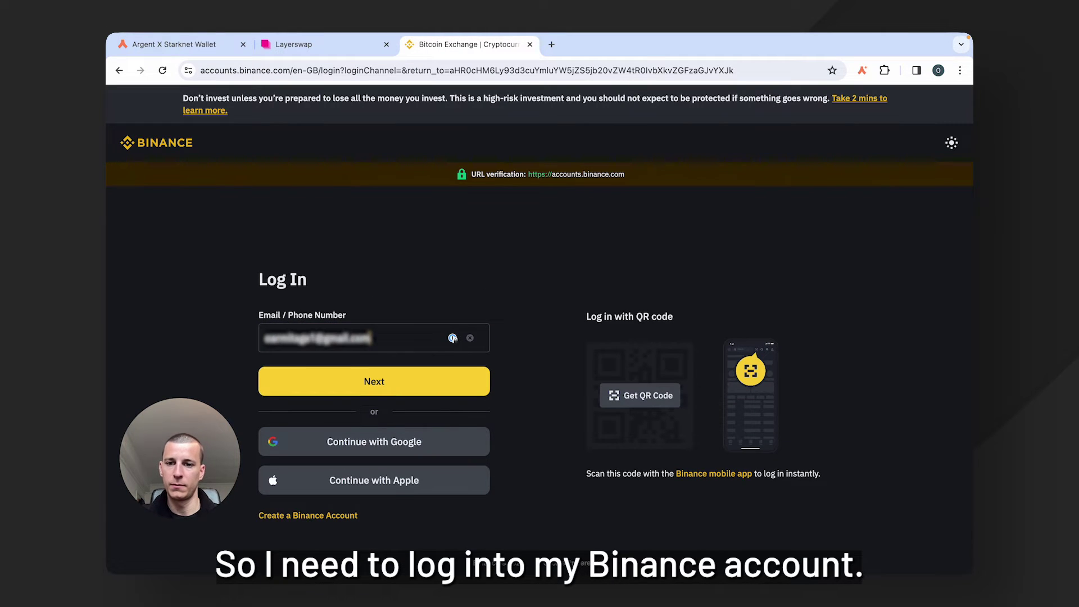
{"action": "key", "text": "Return"}
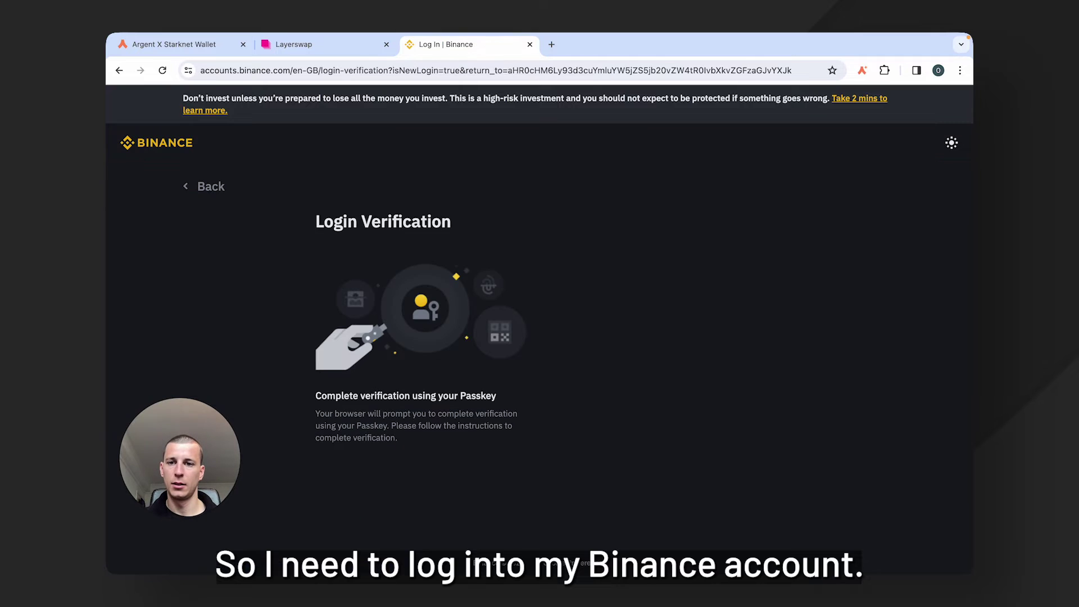
{"action": "left_click", "coordinate": [537, 252]}
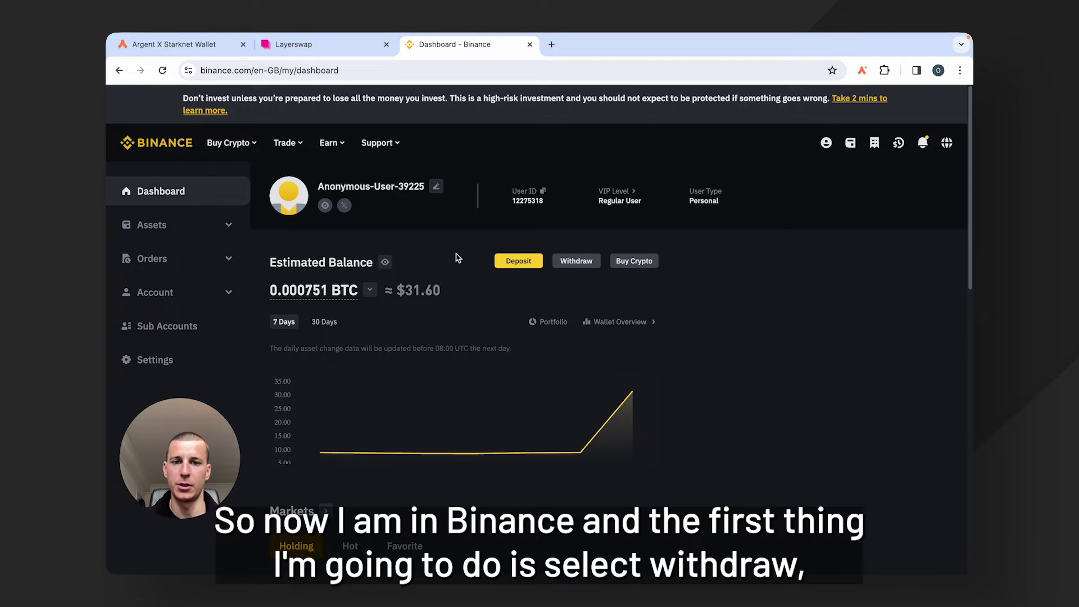
Open Withdraw Crypto and select ETH Ethereum as the coin.
{"action": "left_click", "coordinate": [582, 264]}
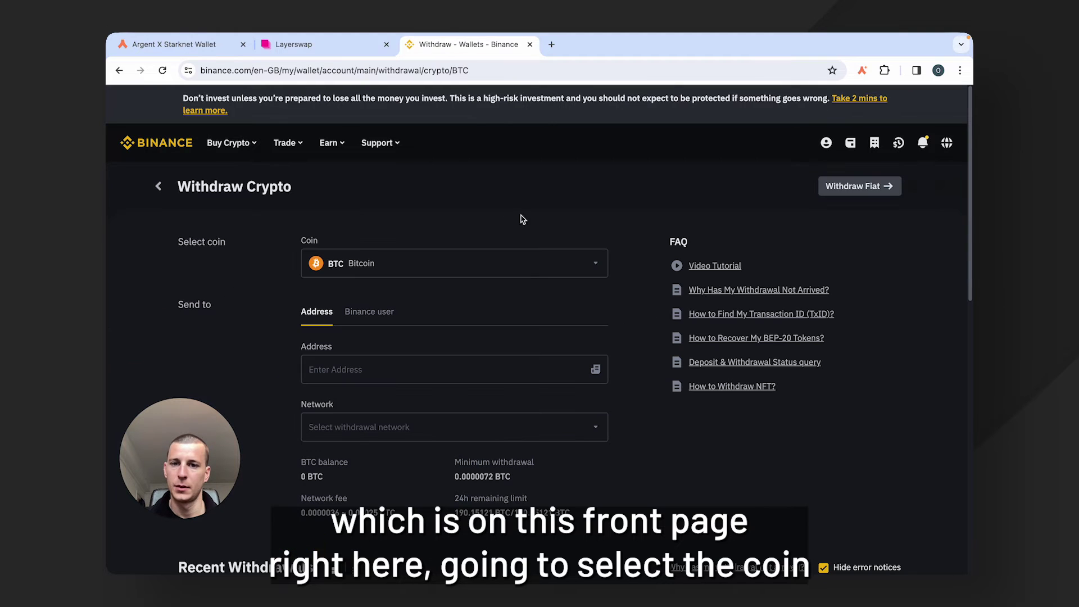
{"action": "left_click", "coordinate": [590, 269]}
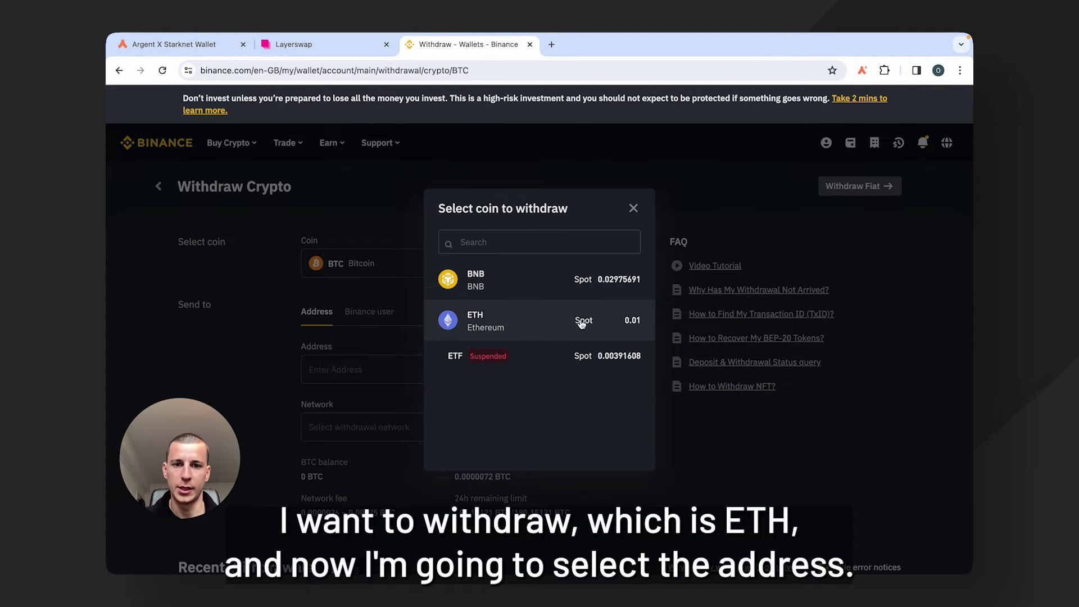
{"action": "left_click", "coordinate": [553, 325]}
{"action": "scroll", "coordinate": [519, 309], "scroll_direction": "down", "scroll_amount": 2}
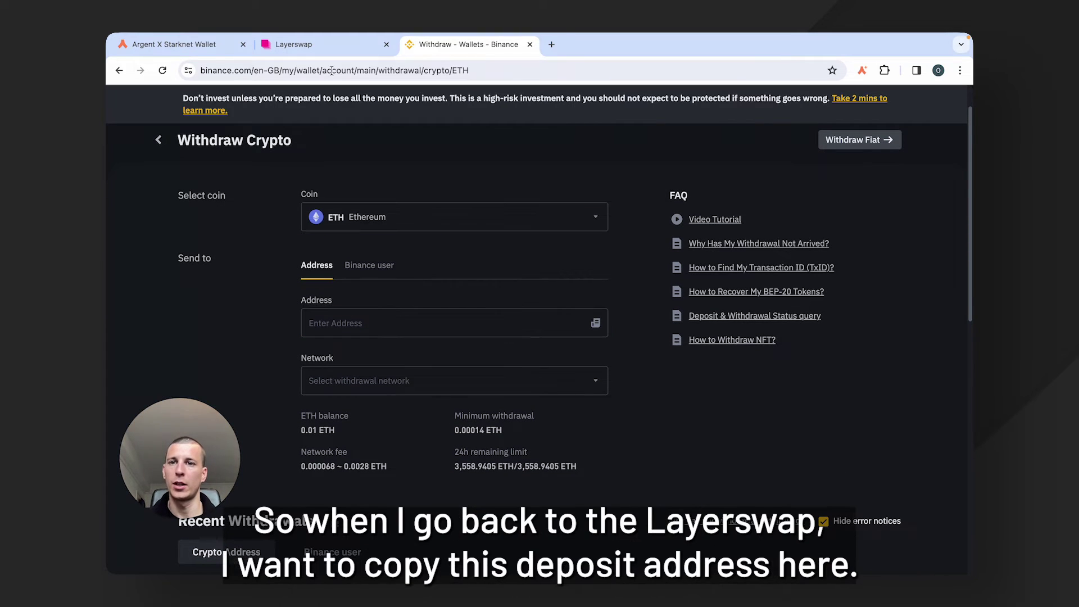
Copy the Layerswap deposit address and paste it into the Binance withdrawal Address field.
{"action": "left_click", "coordinate": [321, 47]}
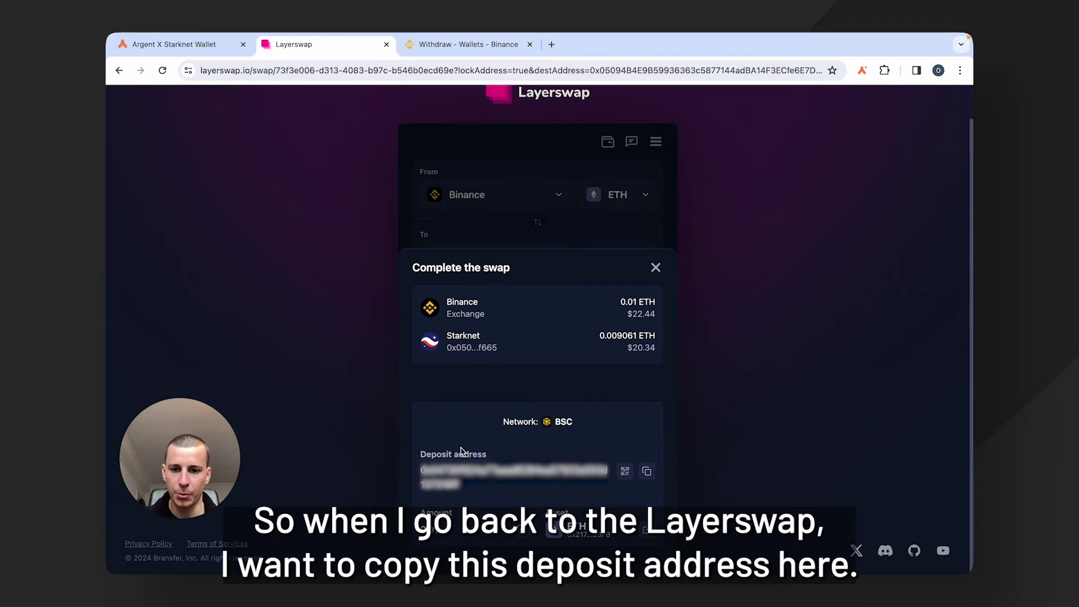
{"action": "left_click", "coordinate": [646, 472]}
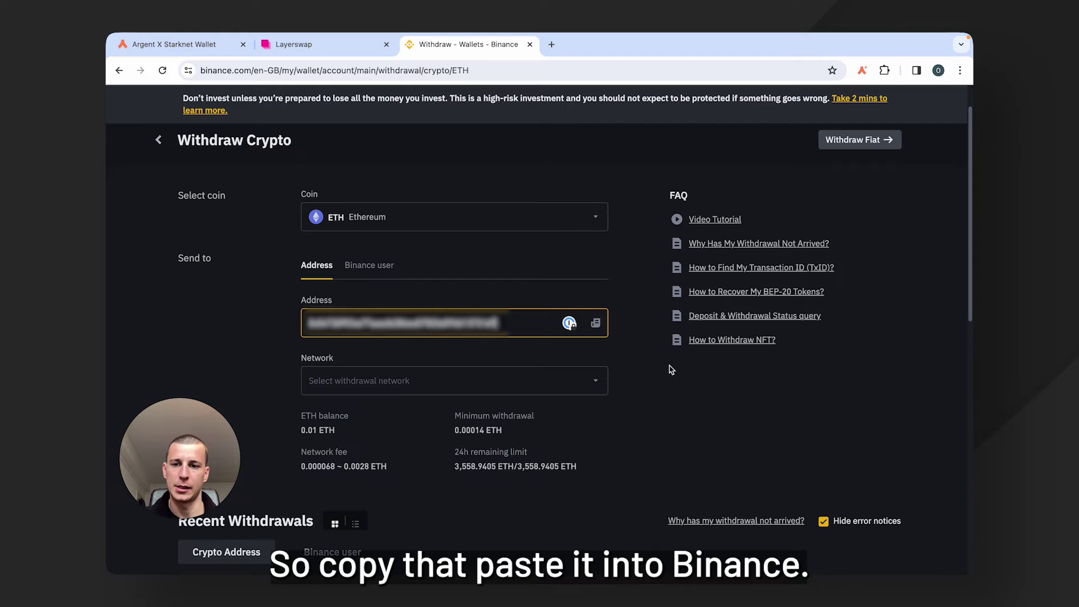
{"action": "left_click", "coordinate": [670, 369]}
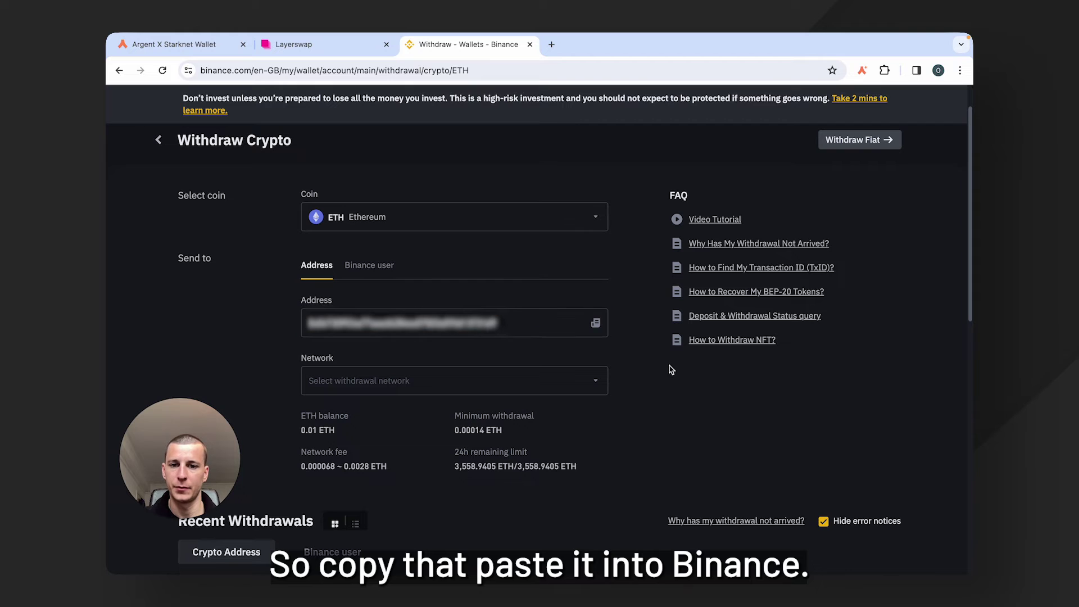
Choose the BSC network, confirm BNB Smart Chain support, and enter 0.01 ETH as the amount.
{"action": "left_click", "coordinate": [596, 385]}
{"action": "scroll", "coordinate": [587, 365], "scroll_direction": "down", "scroll_amount": 2}
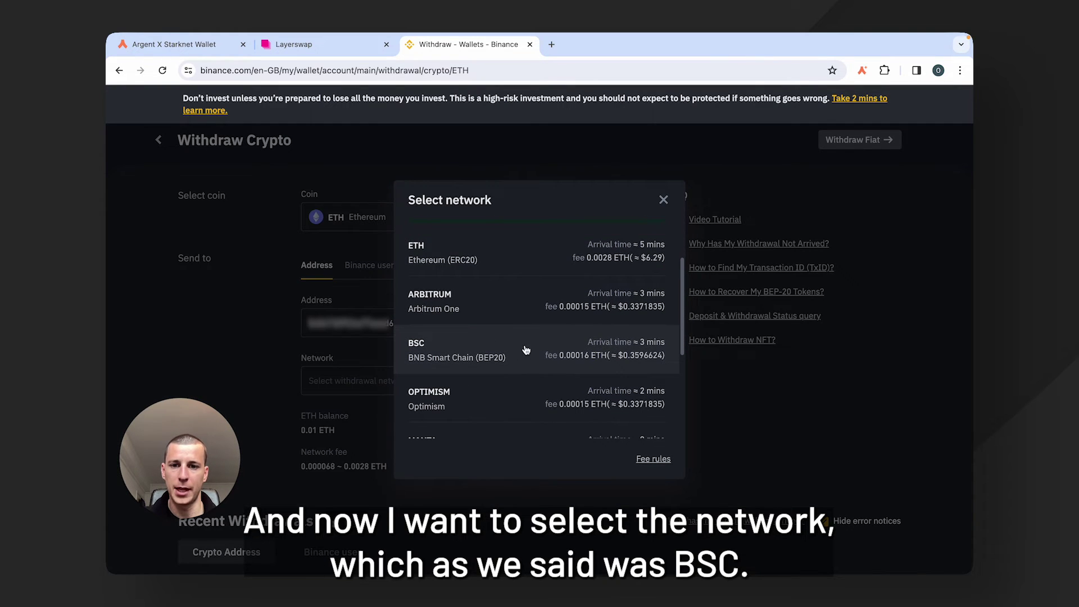
{"action": "left_click", "coordinate": [525, 350]}
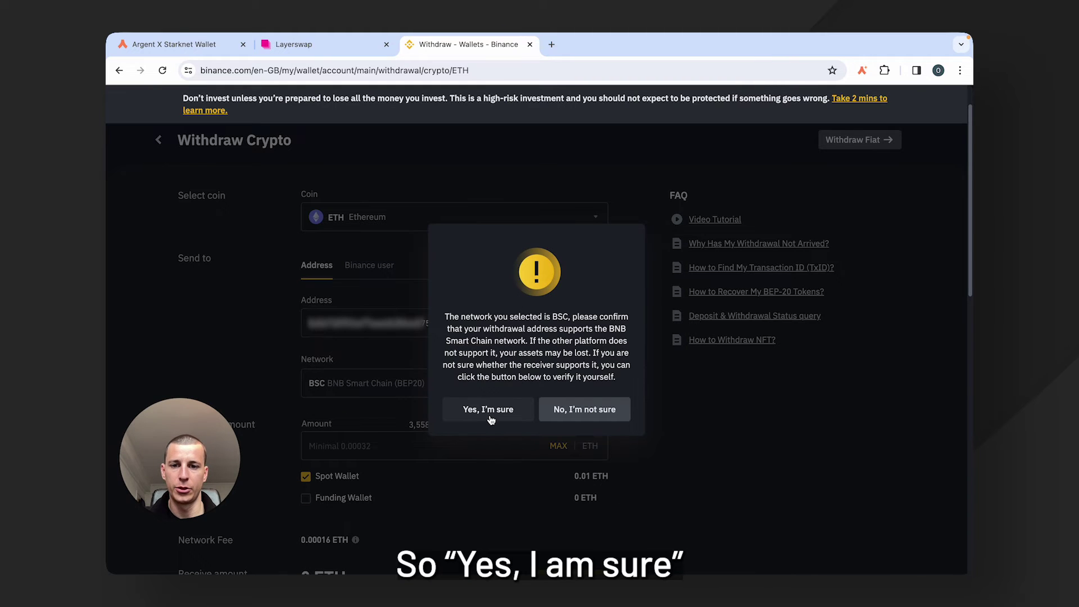
{"action": "left_click", "coordinate": [489, 409]}
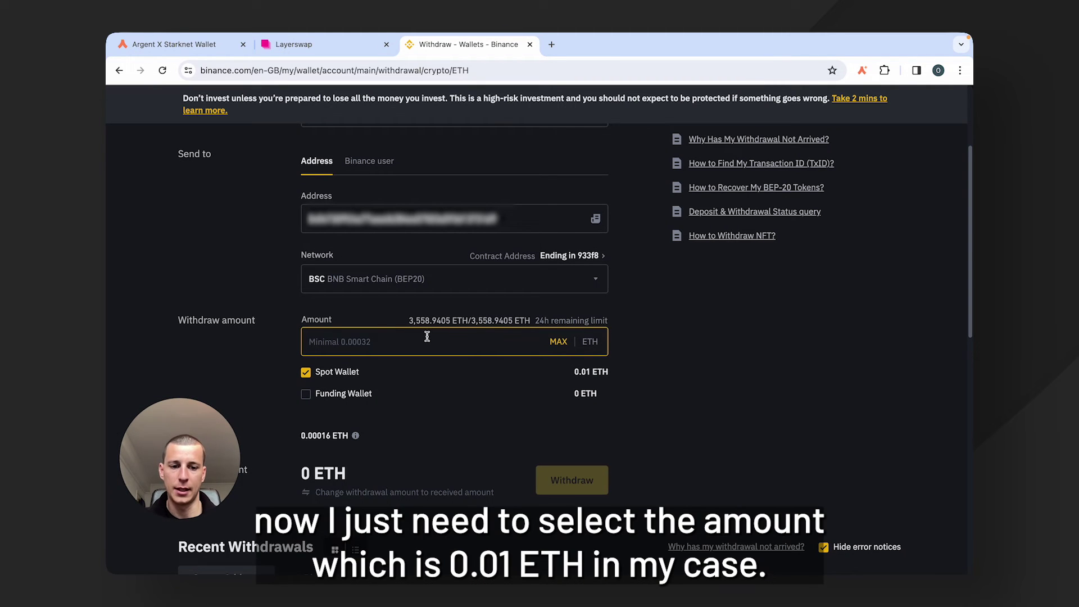
{"action": "type", "text": "0.01"}
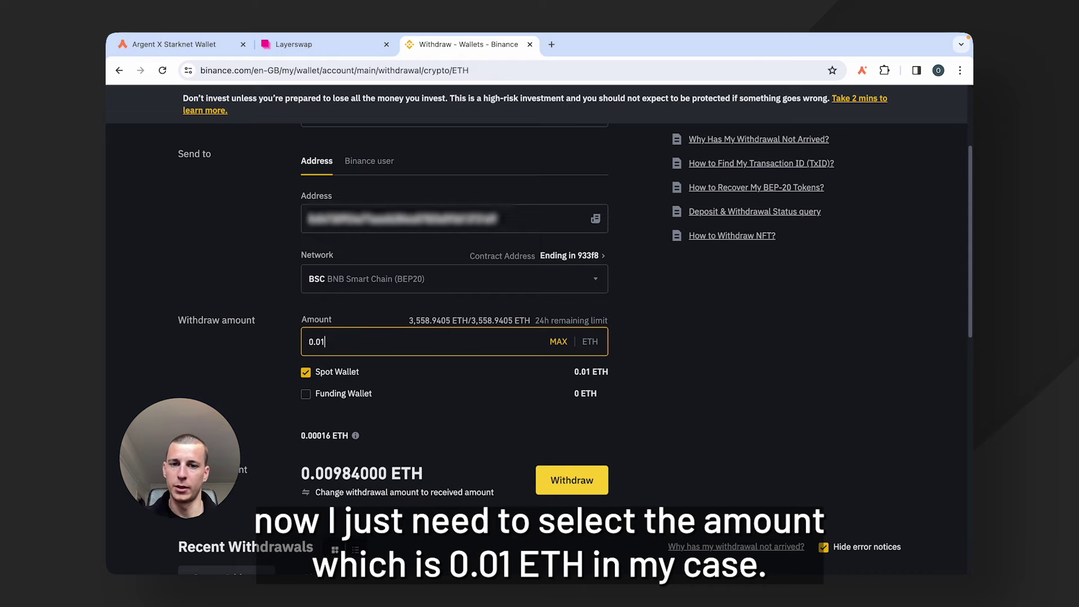
{"action": "scroll", "coordinate": [683, 368], "scroll_direction": "down", "scroll_amount": 3}
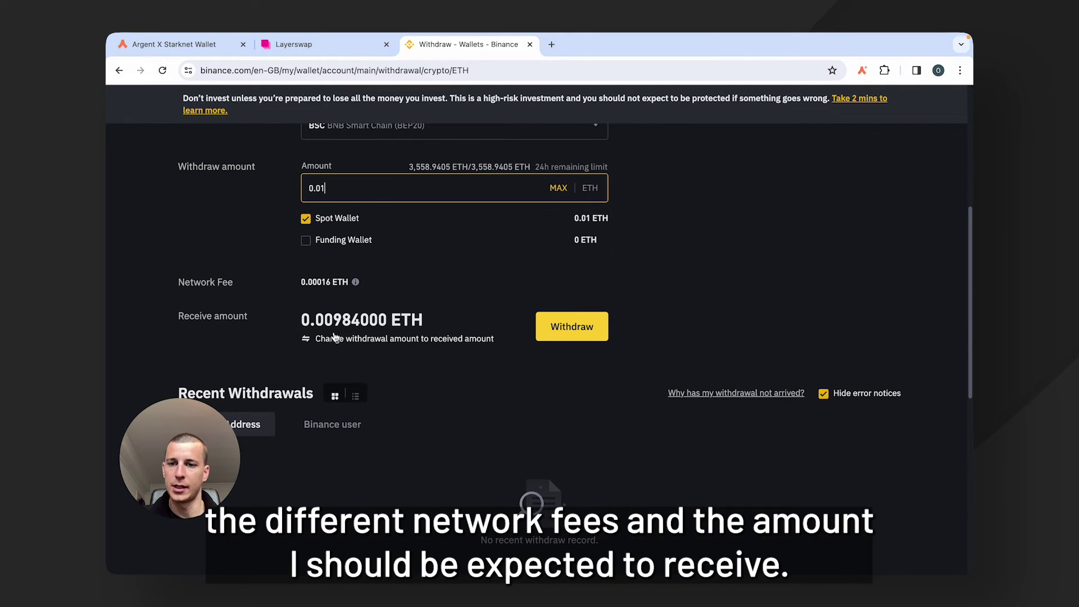
{"action": "scroll", "coordinate": [666, 336], "scroll_direction": "up", "scroll_amount": 1}
{"action": "scroll", "coordinate": [666, 327], "scroll_direction": "up", "scroll_amount": 1}
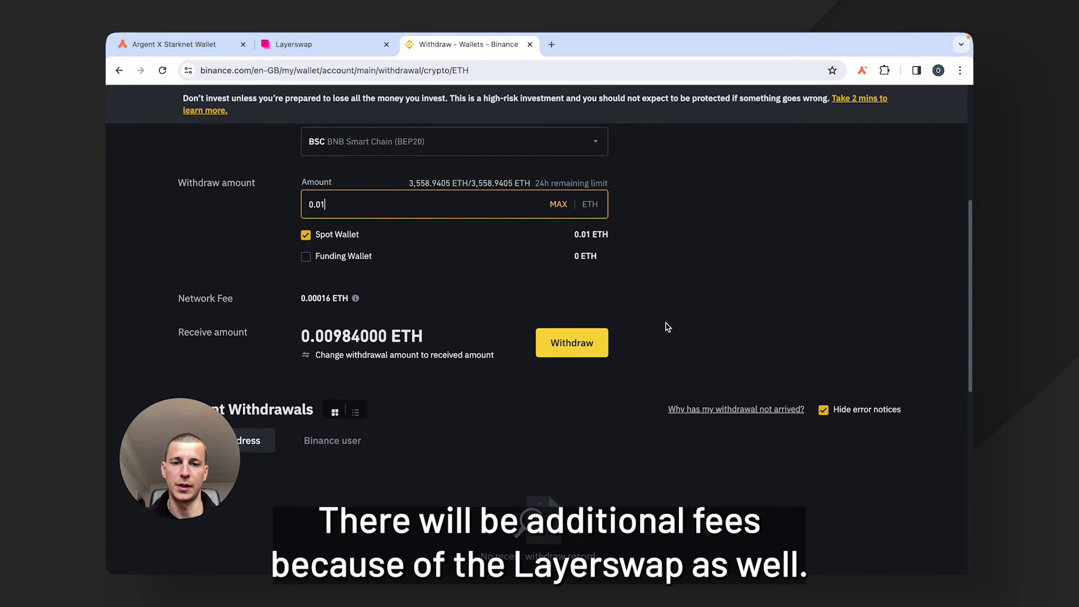
Submit the 0.01 ETH withdrawal, confirm the network warning and summary, and verify with a phone passkey.
{"action": "left_click", "coordinate": [562, 336]}
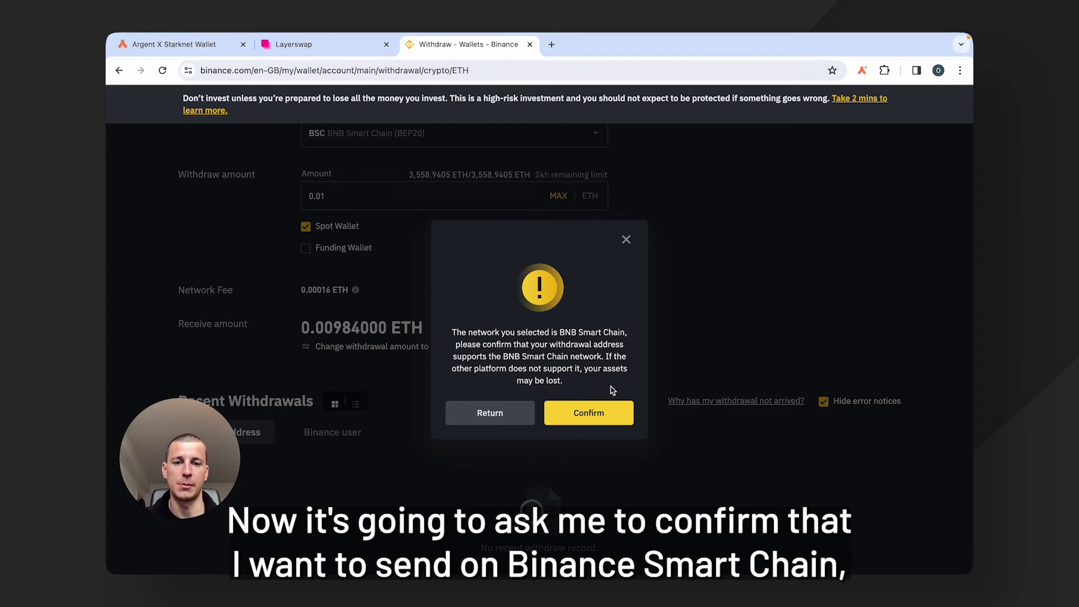
{"action": "left_click", "coordinate": [588, 416]}
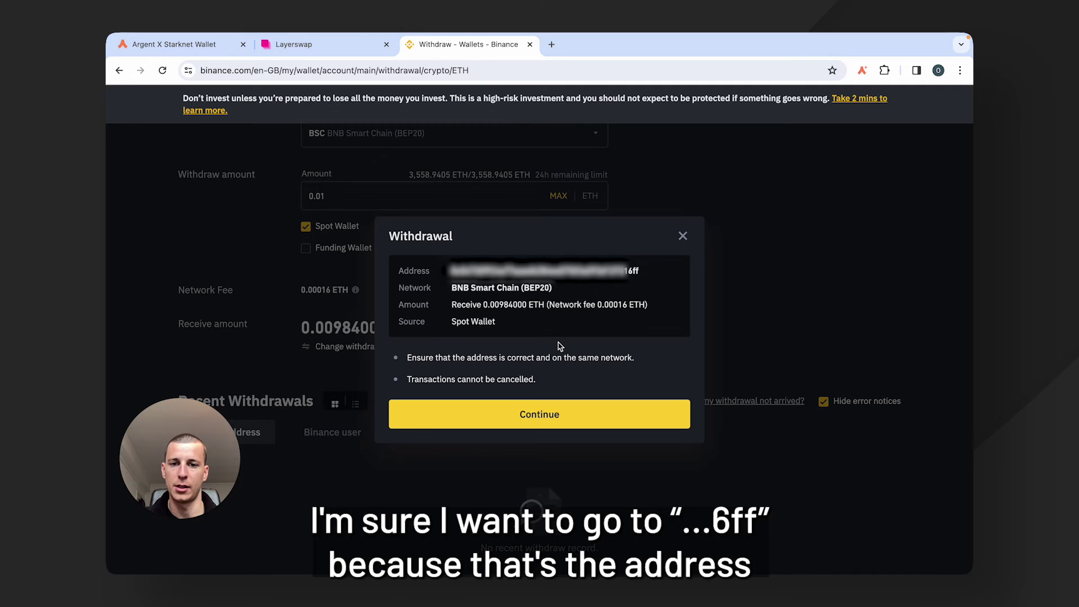
{"action": "left_click", "coordinate": [529, 420]}
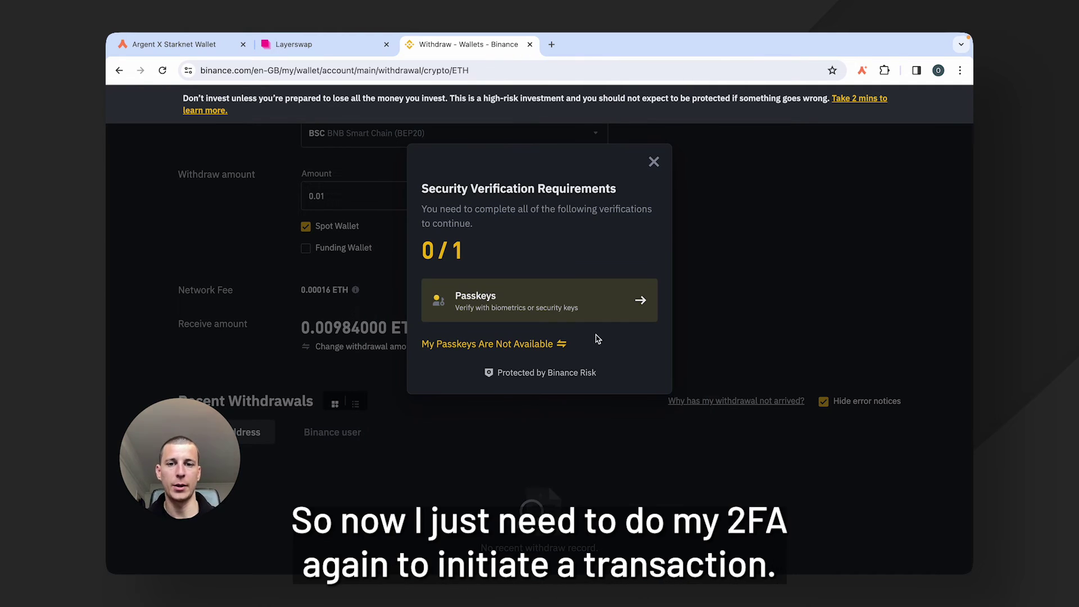
{"action": "left_click", "coordinate": [609, 306]}
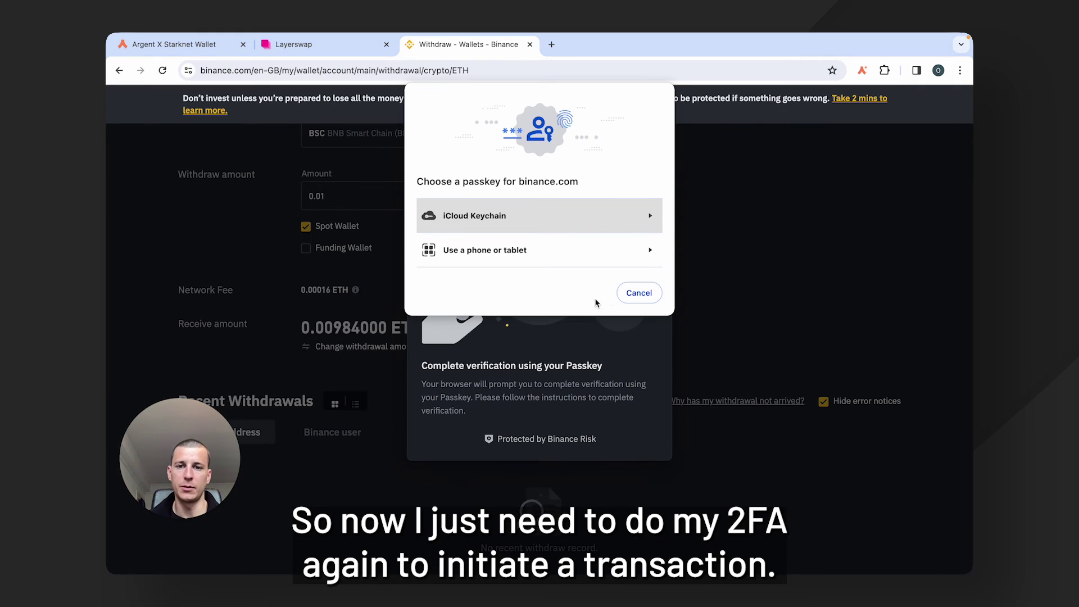
{"action": "left_click", "coordinate": [533, 260]}
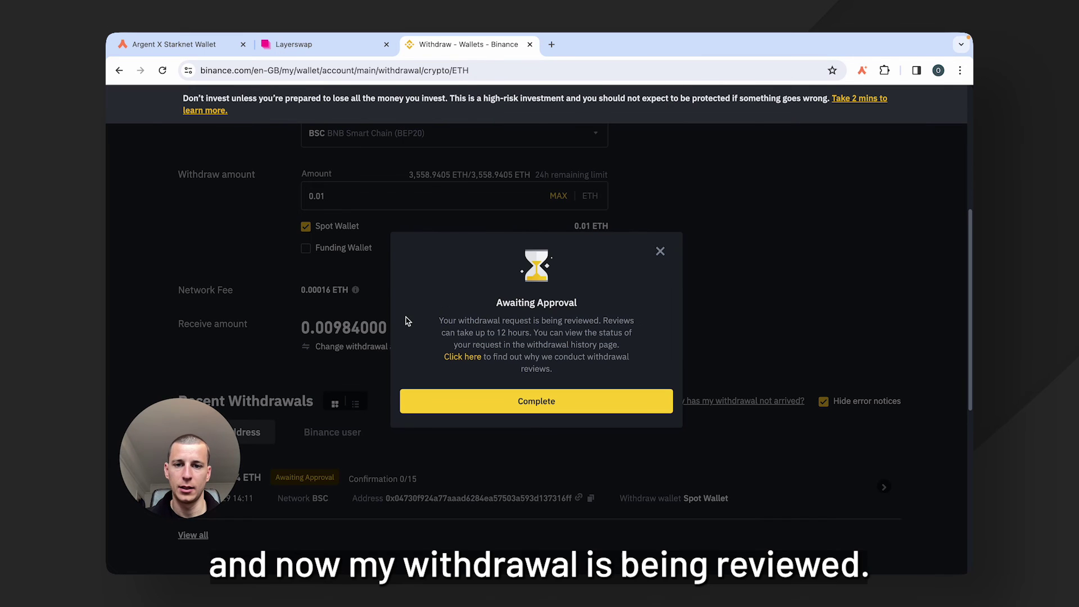
Dismiss the Withdrawal Request Submitted dialog with Complete, returning to the empty 0 ETH form.
{"action": "scroll", "coordinate": [441, 291], "scroll_direction": "down", "scroll_amount": 5}
{"action": "scroll", "coordinate": [444, 290], "scroll_direction": "up", "scroll_amount": 2}
{"action": "scroll", "coordinate": [443, 290], "scroll_direction": "up", "scroll_amount": 3}
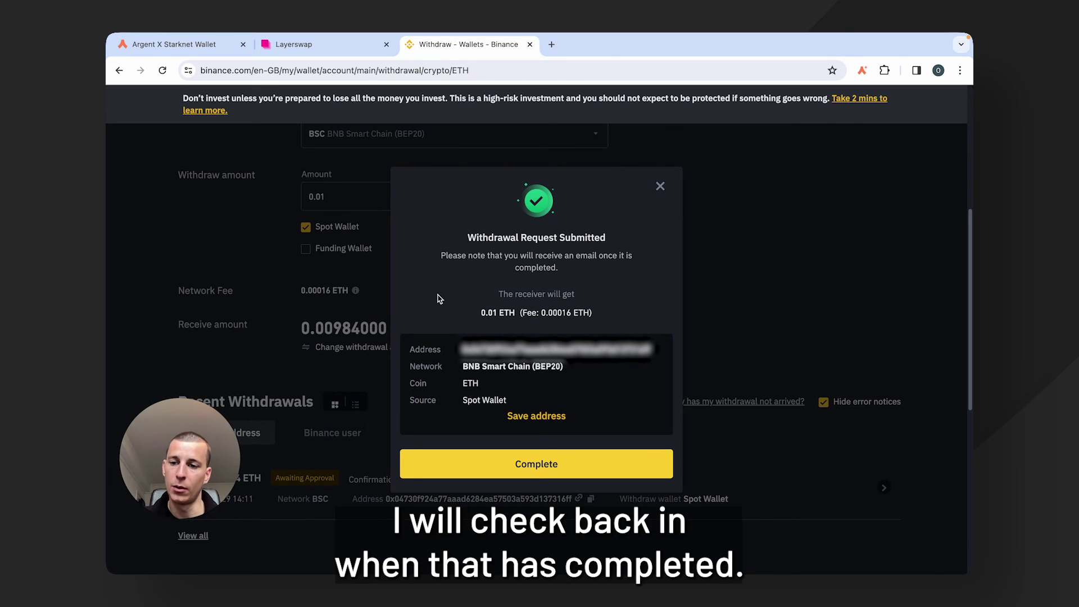
{"action": "left_click", "coordinate": [556, 464]}
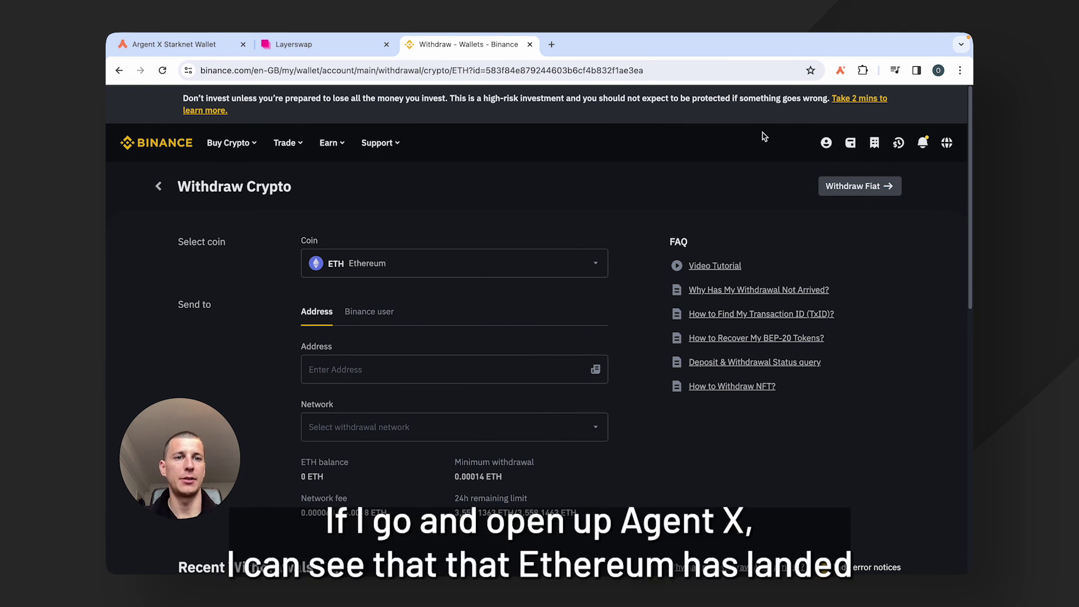
Open Argent X to see 0.0089 ETH ($19.90) arrived in Account 1 on Mainnet.
{"action": "left_click", "coordinate": [841, 70]}
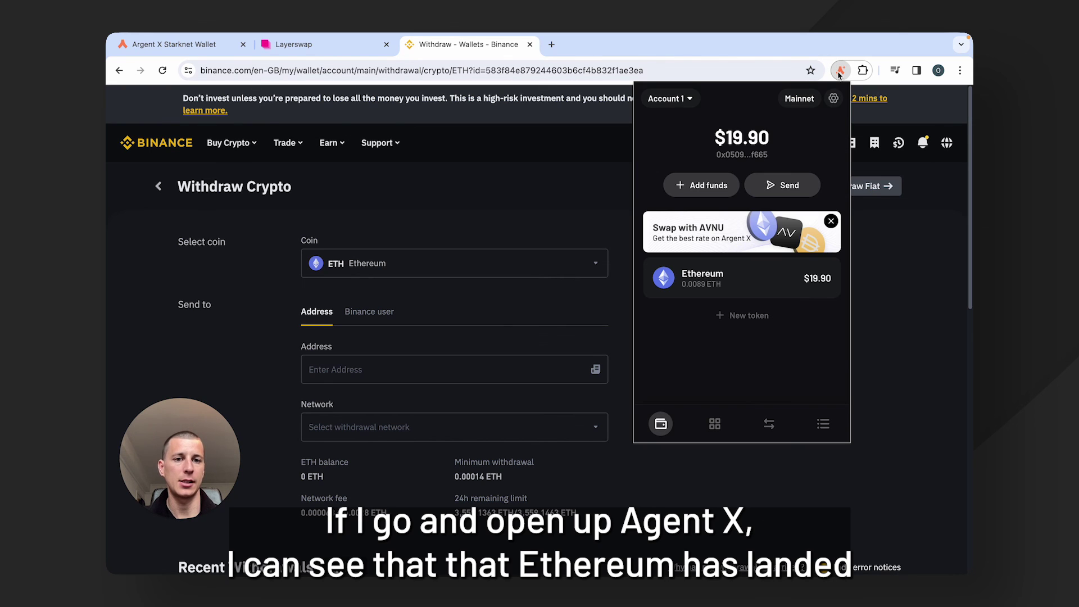